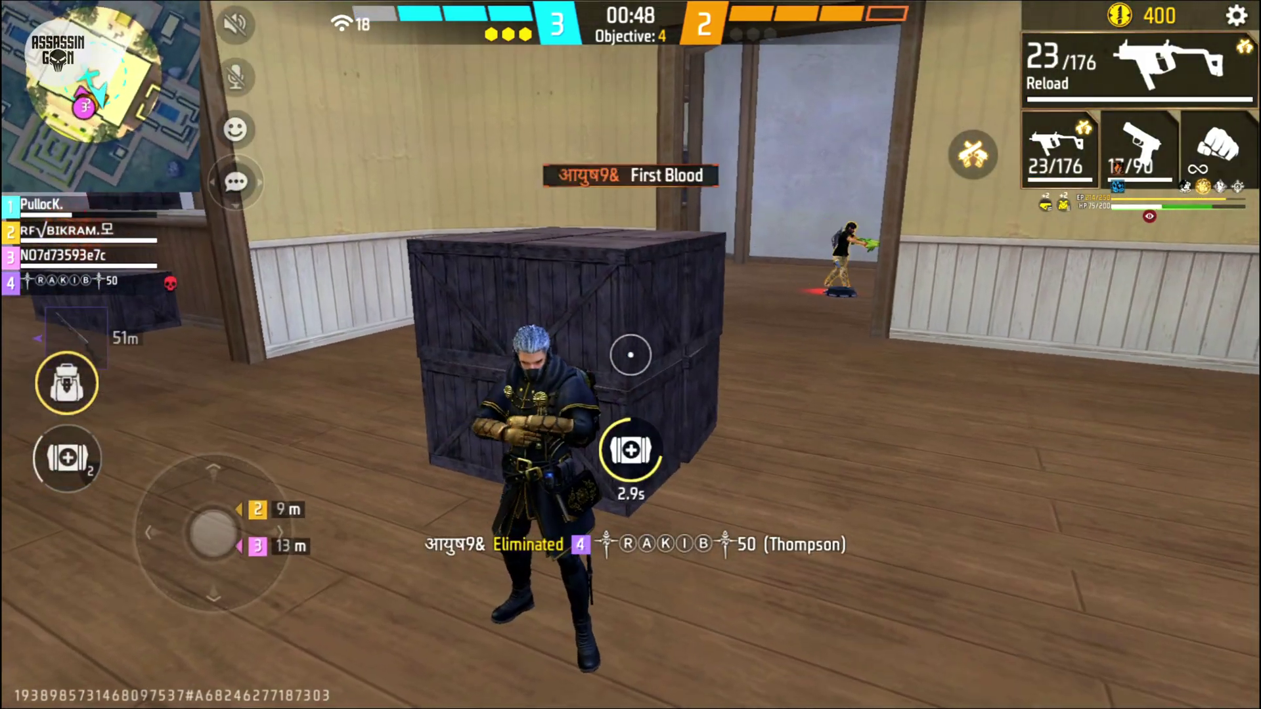
{"action": "mouse_move", "coordinate": [214, 532]}
{"action": "left_mouse_down"}
{"action": "mouse_move", "coordinate": [192, 529]}
{"action": "mouse_move", "coordinate": [183, 501]}
{"action": "mouse_move", "coordinate": [183, 555]}
{"action": "mouse_move", "coordinate": [240, 562]}
{"action": "mouse_move", "coordinate": [253, 530]}
{"action": "mouse_move", "coordinate": [213, 494]}
{"action": "mouse_move", "coordinate": [175, 521]}
{"action": "mouse_move", "coordinate": [243, 558]}
{"action": "mouse_move", "coordinate": [203, 530]}
{"action": "mouse_move", "coordinate": [214, 531]}
{"action": "left_mouse_up"}
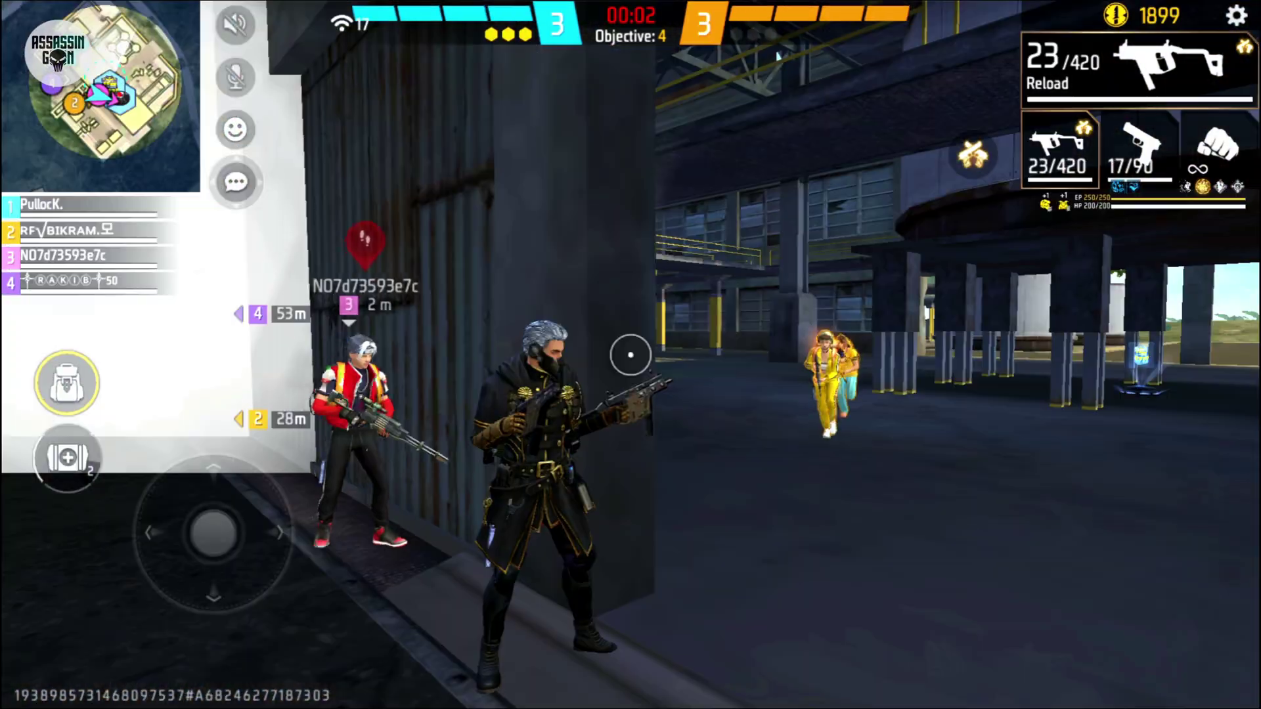
{"action": "mouse_move", "coordinate": [213, 532]}
{"action": "left_mouse_down"}
{"action": "mouse_move", "coordinate": [242, 551]}
{"action": "mouse_move", "coordinate": [210, 571]}
{"action": "mouse_move", "coordinate": [175, 526]}
{"action": "mouse_move", "coordinate": [206, 512]}
{"action": "mouse_move", "coordinate": [213, 532]}
{"action": "mouse_move", "coordinate": [189, 501]}
{"action": "mouse_move", "coordinate": [214, 532]}
{"action": "left_mouse_up"}
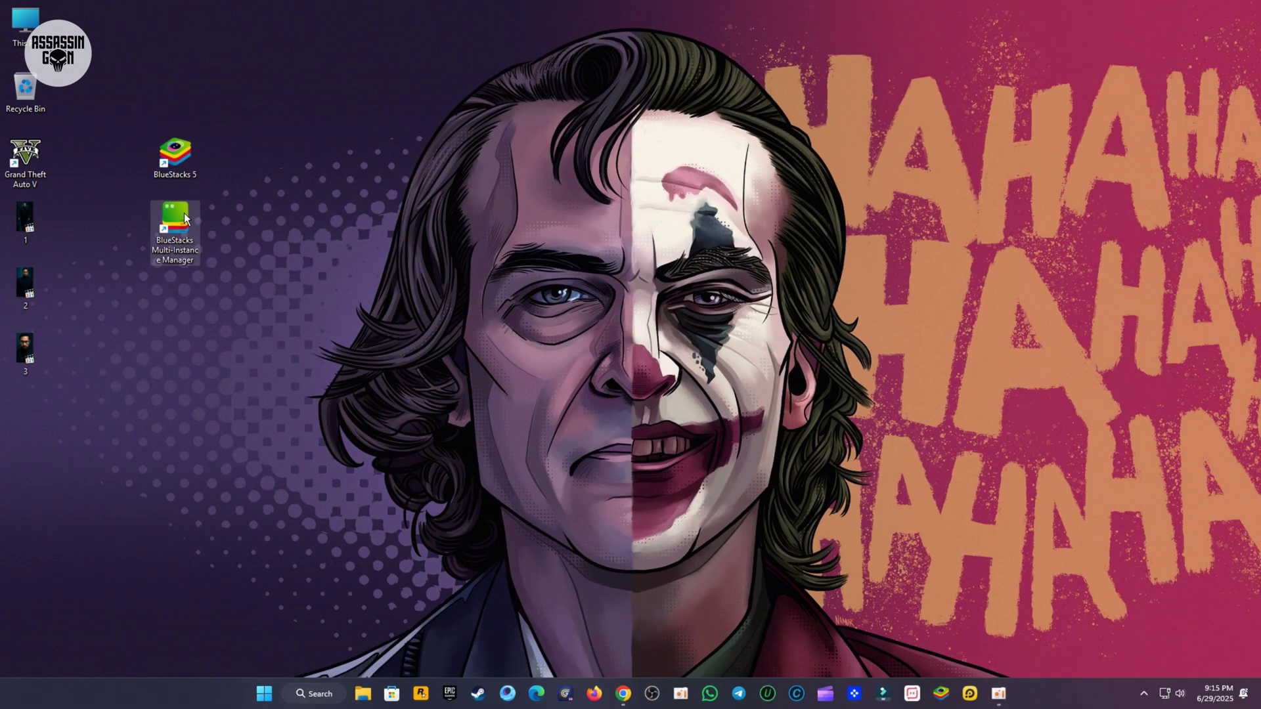
- In BlueStacks Multi-Instance Manager, begin a fresh instance with Pie 64-bit as the Android version
{"action": "double_click", "coordinate": [184, 212]}
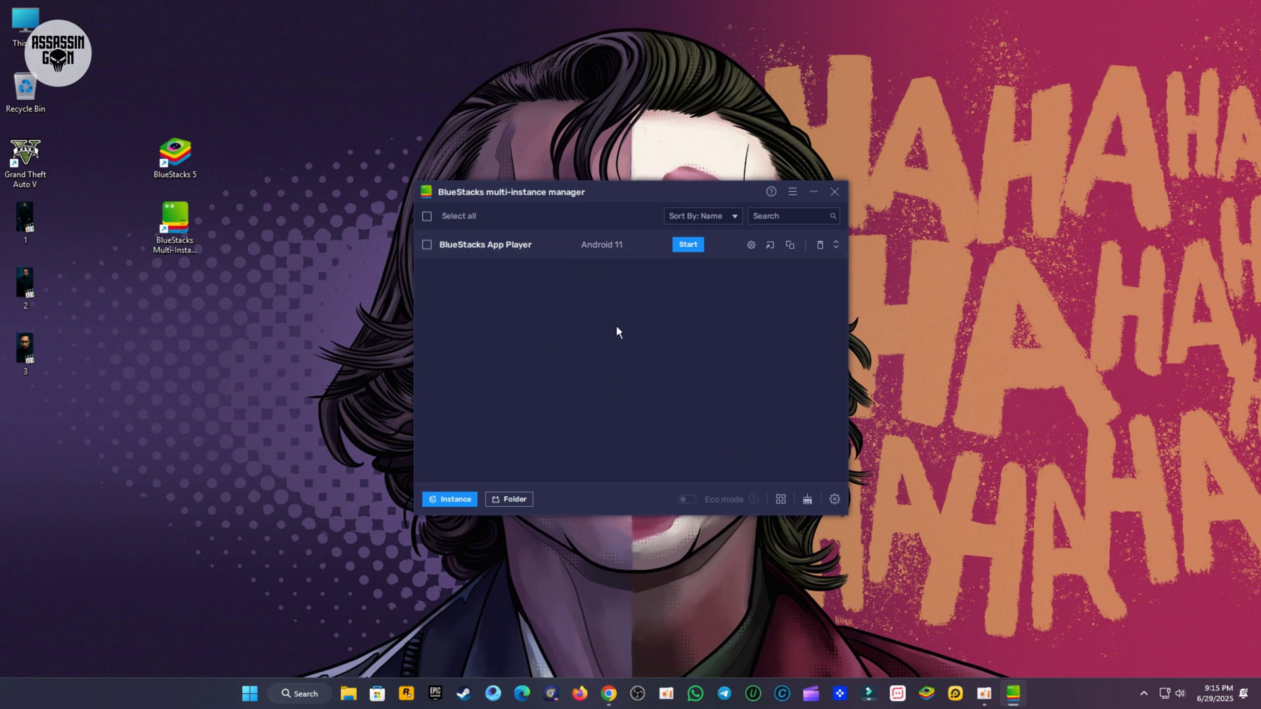
{"action": "left_click", "coordinate": [451, 500]}
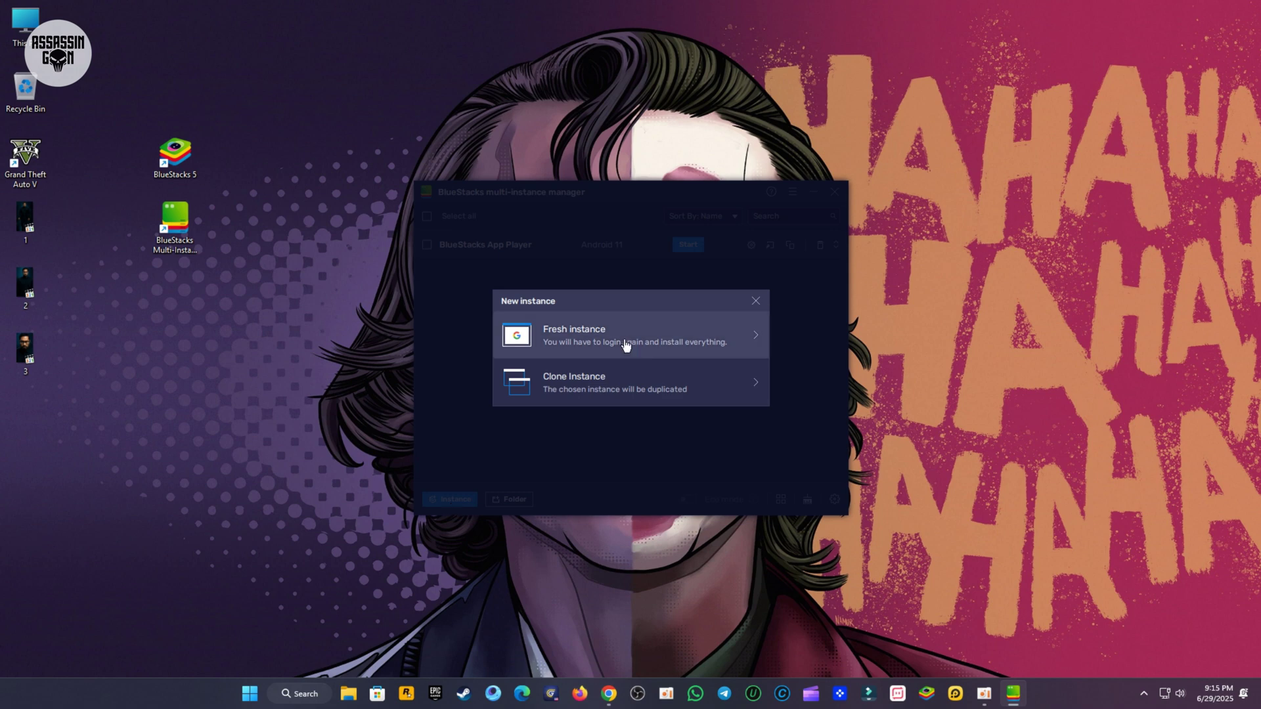
{"action": "left_click", "coordinate": [598, 346]}
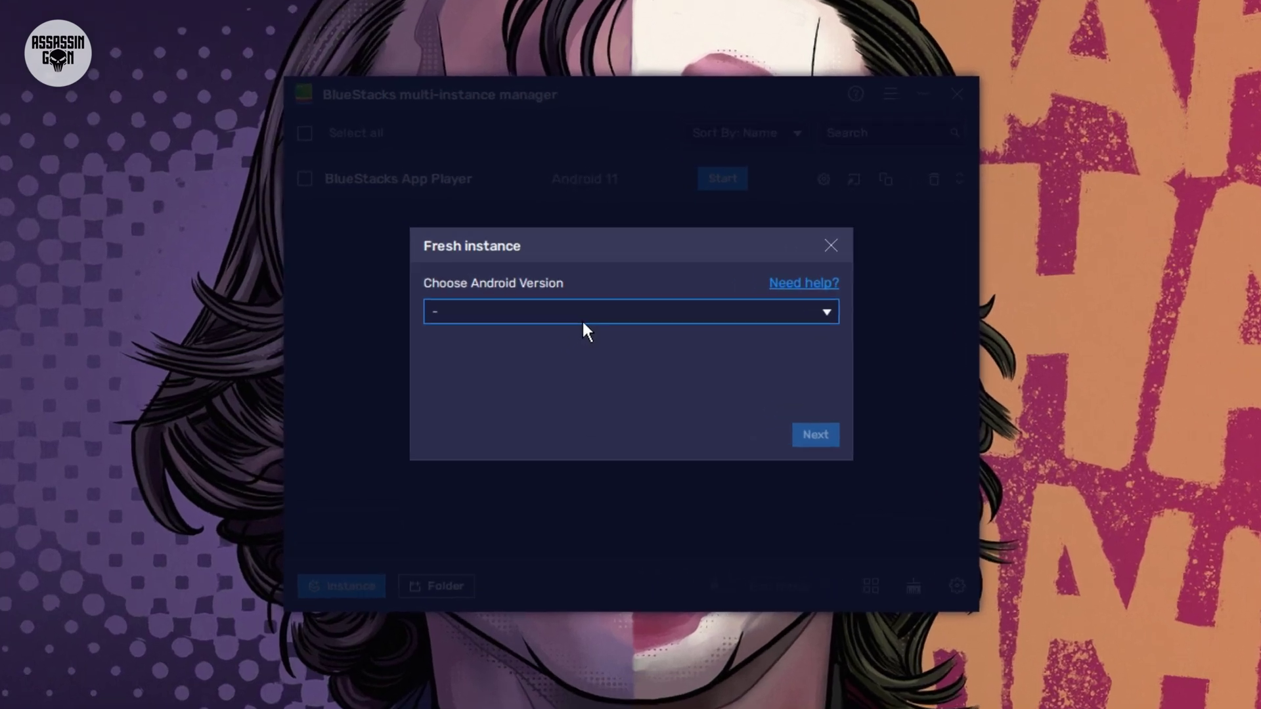
{"action": "left_click", "coordinate": [600, 332]}
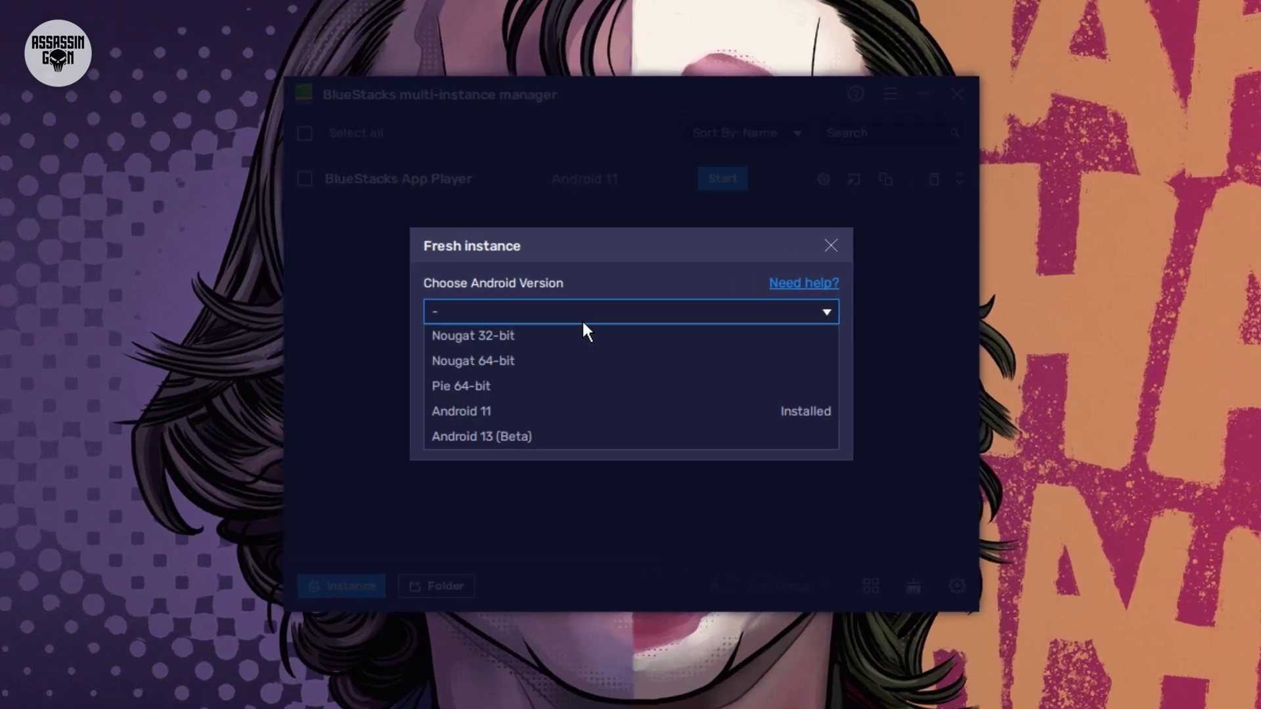
{"action": "left_click", "coordinate": [489, 387]}
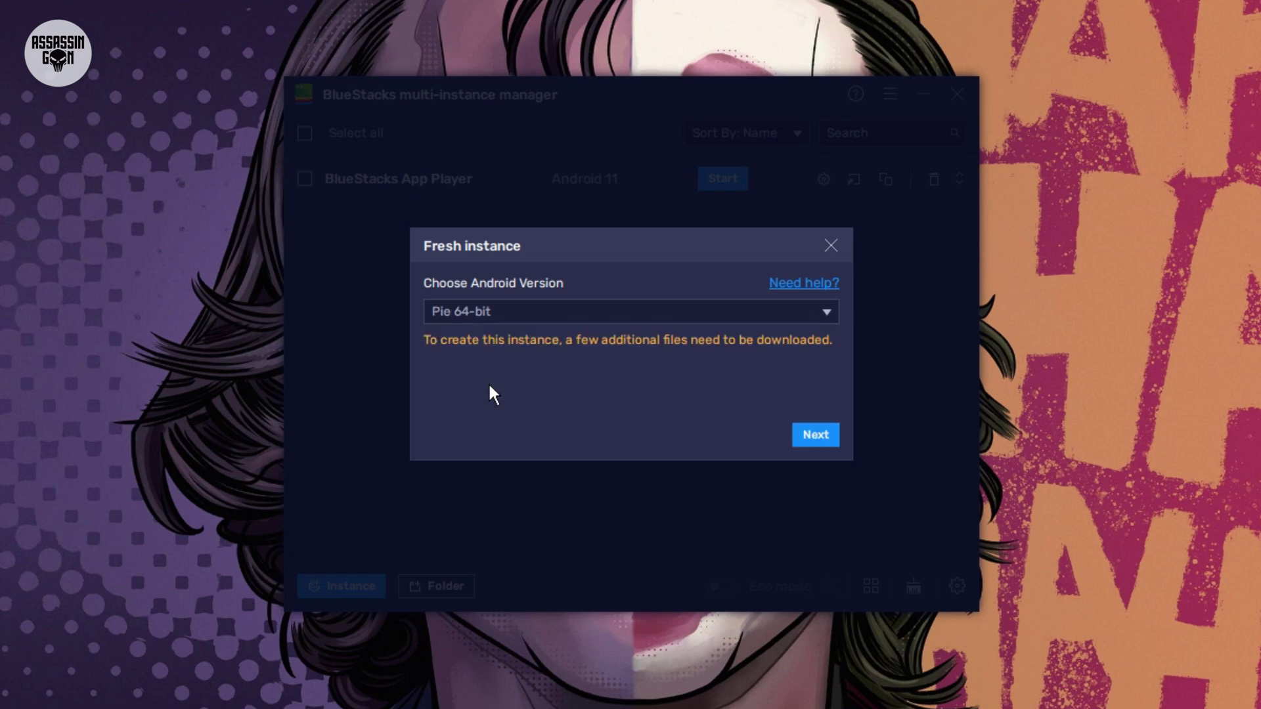
{"action": "left_click", "coordinate": [813, 436]}
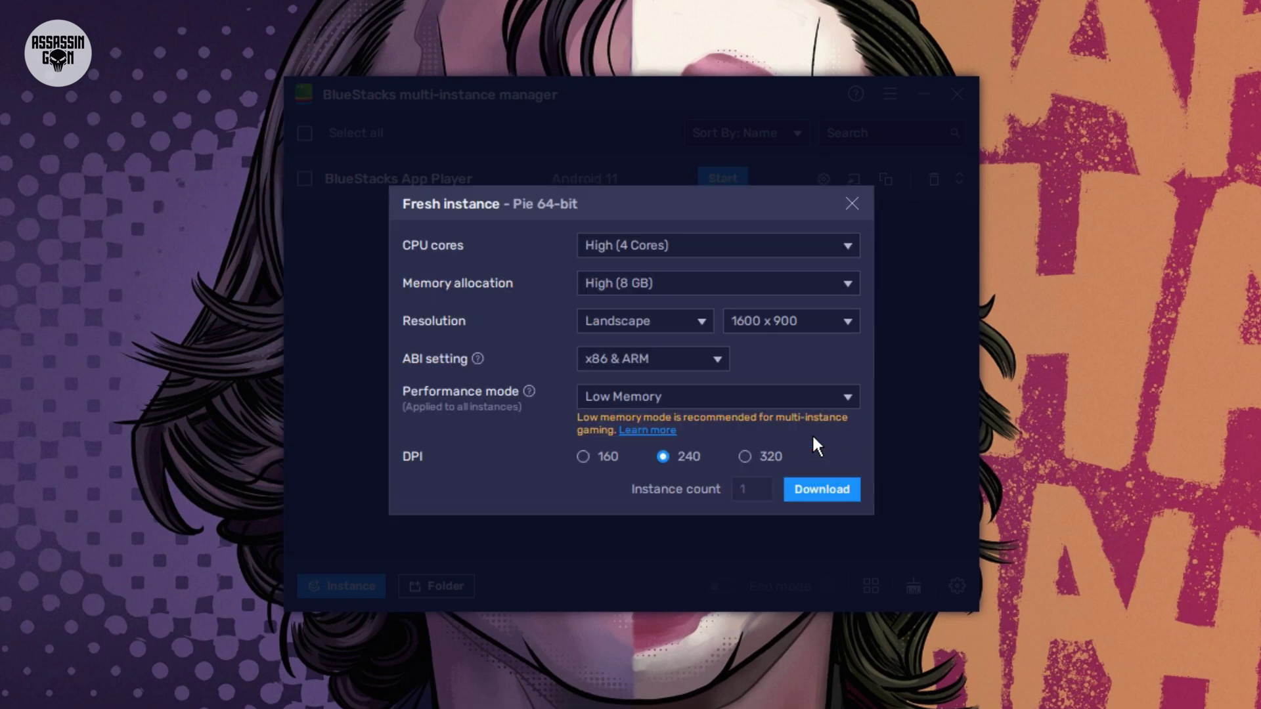
- Configure the new instance with High (4 Cores) CPU, High (8 GB) memory and 1600 x 900 resolution
{"action": "left_click", "coordinate": [690, 245]}
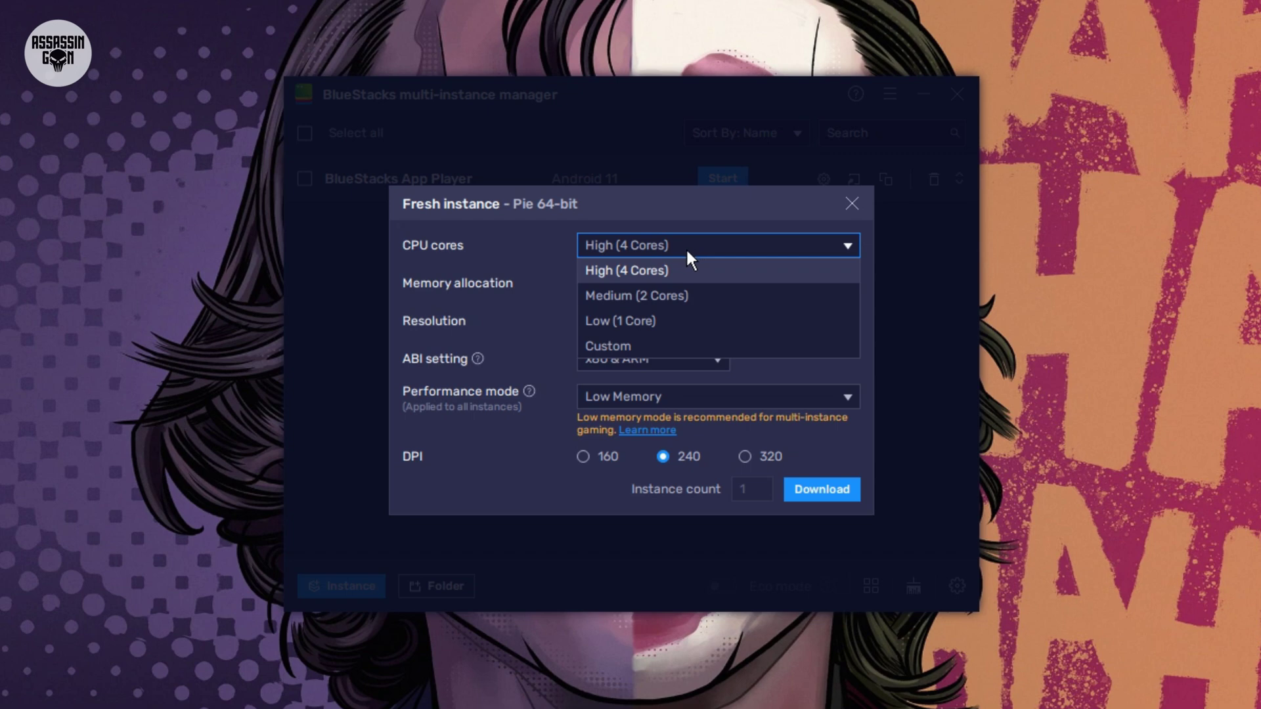
{"action": "left_click", "coordinate": [656, 273]}
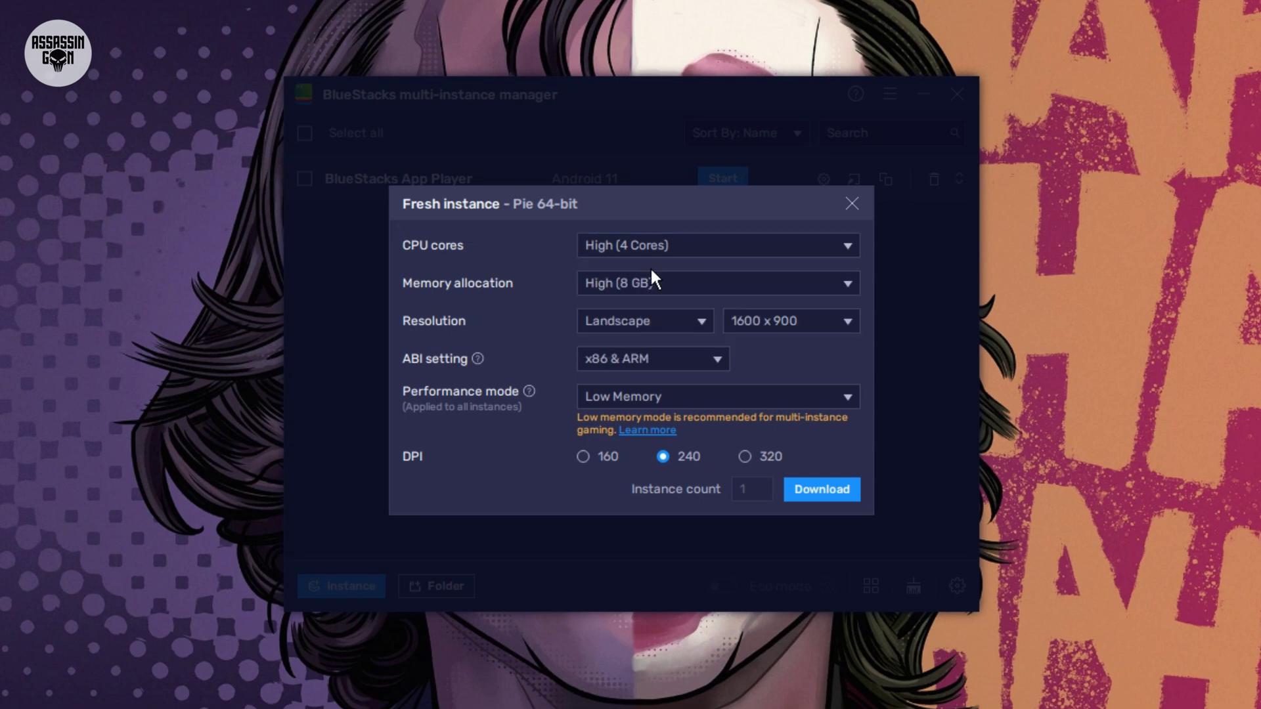
{"action": "left_click", "coordinate": [654, 279]}
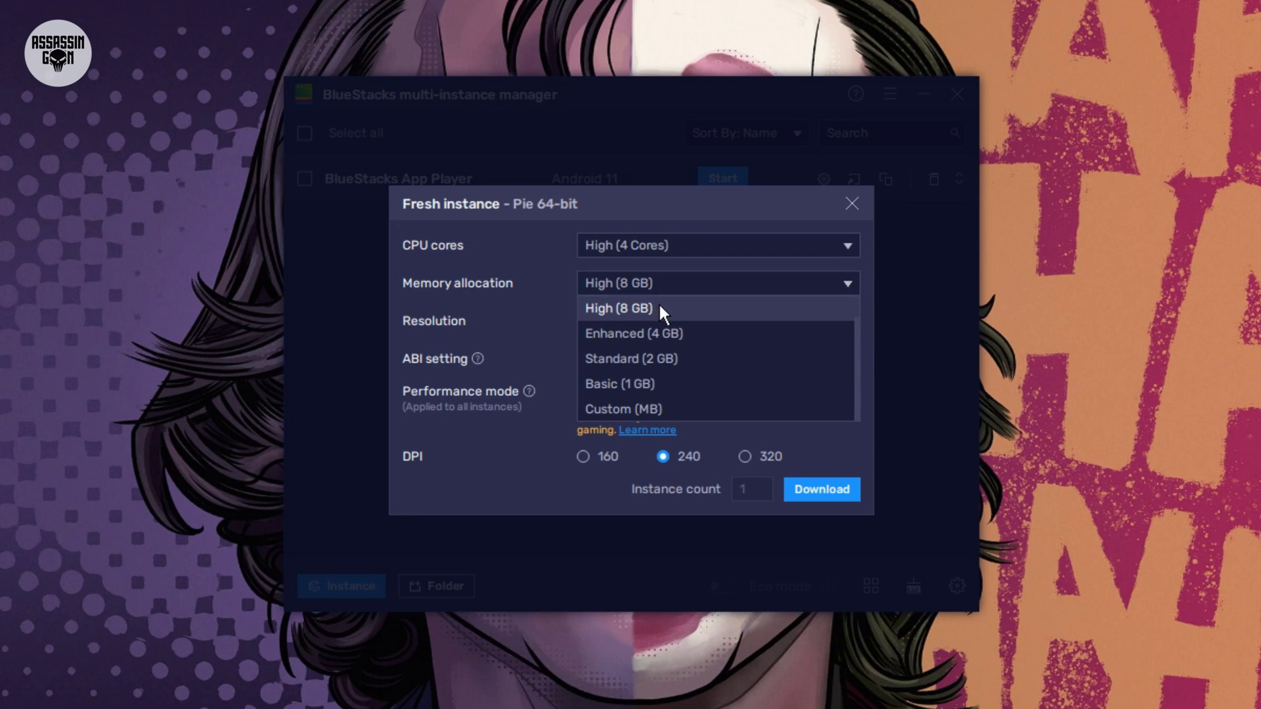
{"action": "left_click", "coordinate": [659, 307]}
{"action": "left_click", "coordinate": [796, 321]}
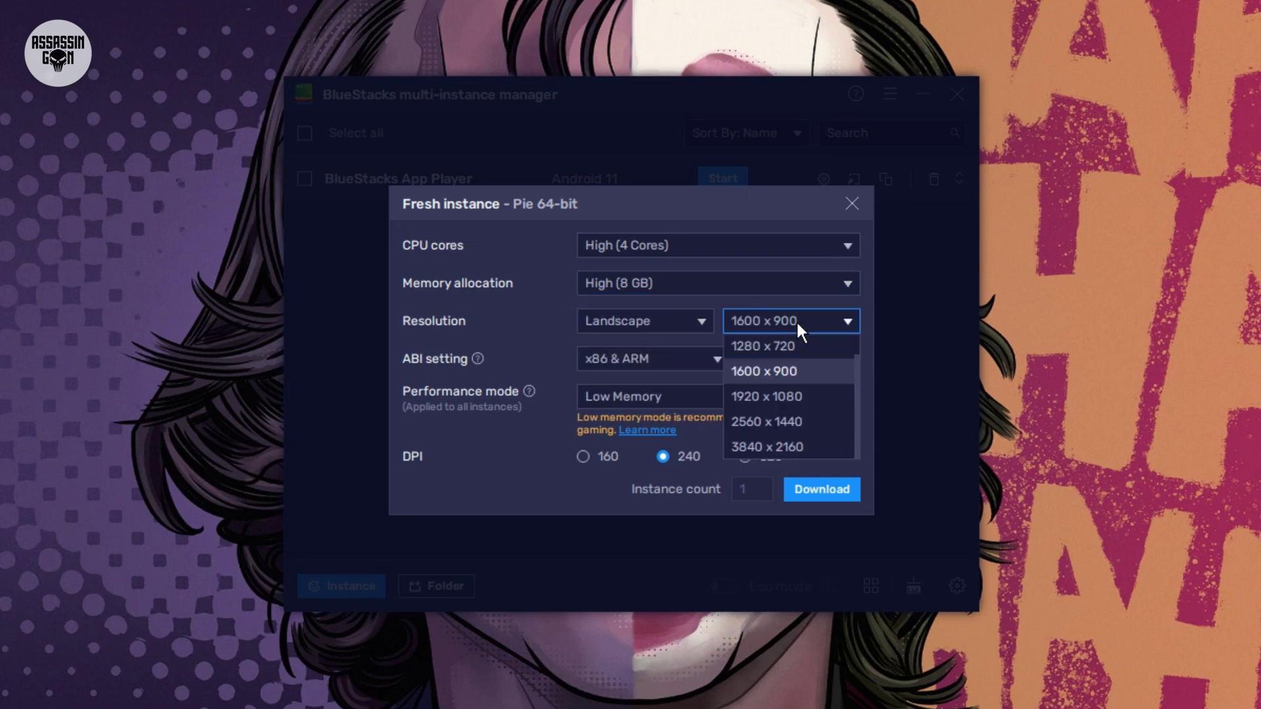
{"action": "left_click", "coordinate": [765, 370]}
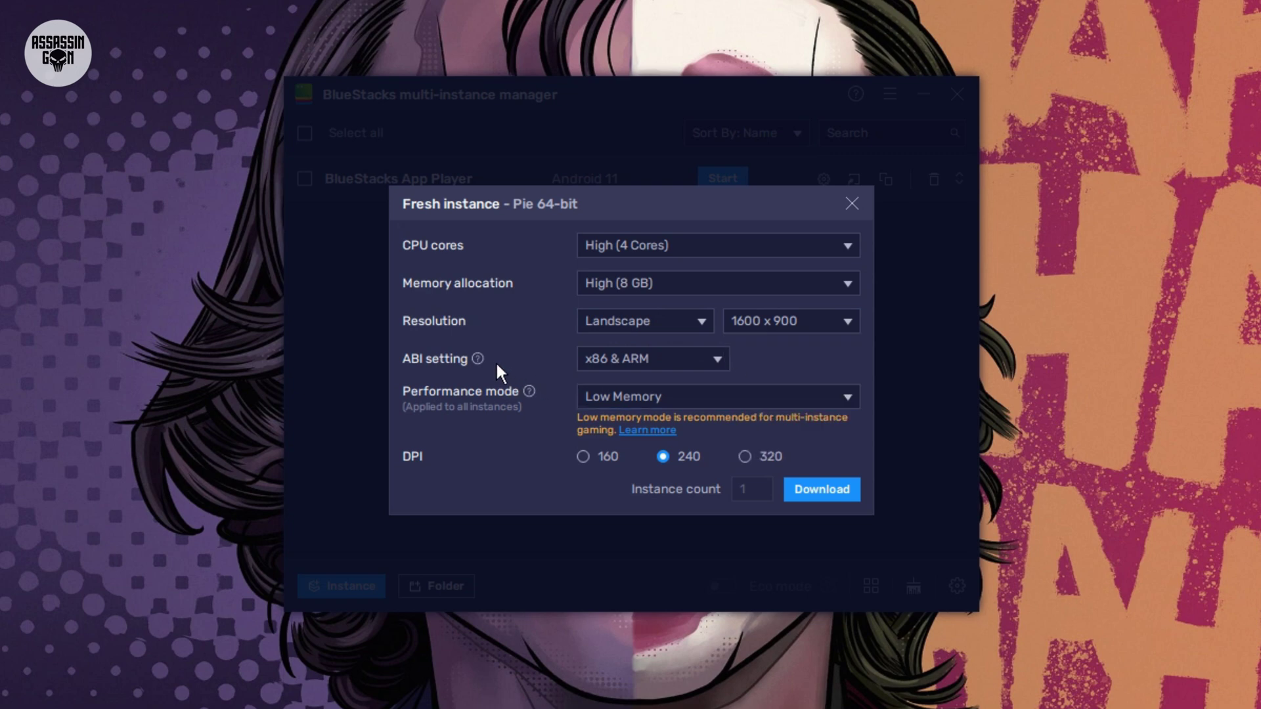
- Set the instance's ABI setting to Custom with only ARM 32-bit enabled
{"action": "left_click", "coordinate": [708, 372]}
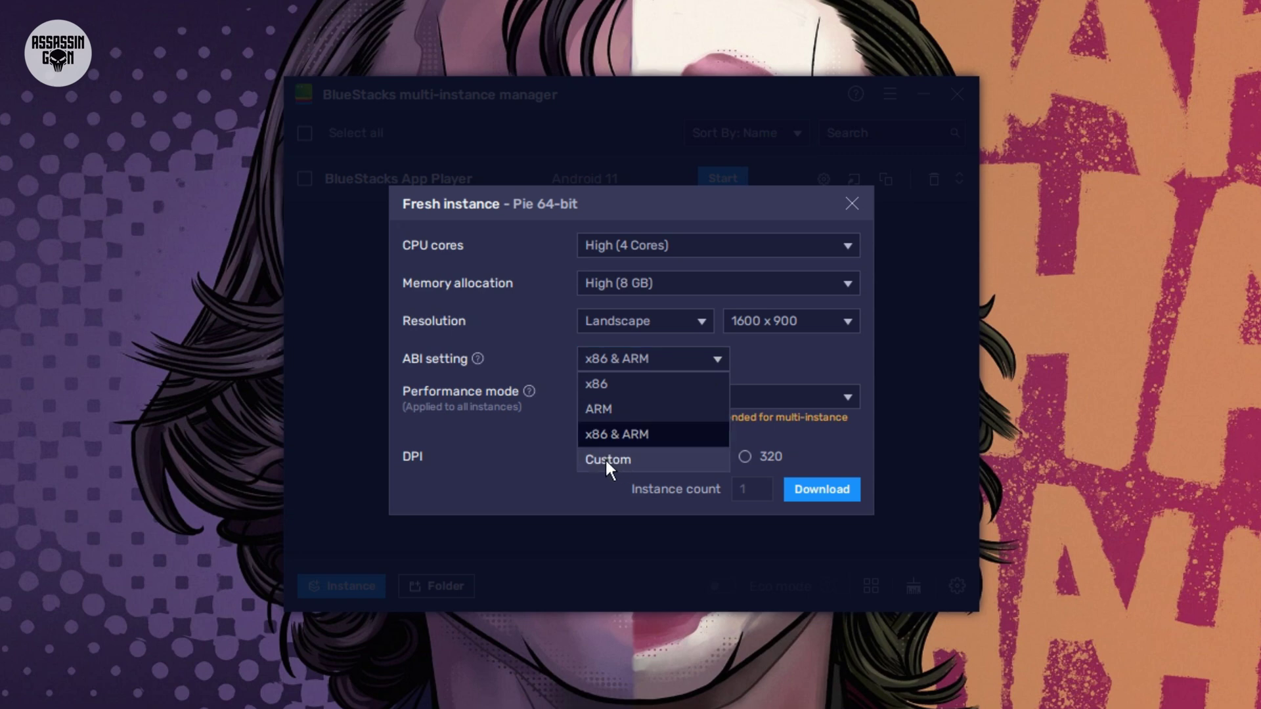
{"action": "left_click", "coordinate": [648, 459]}
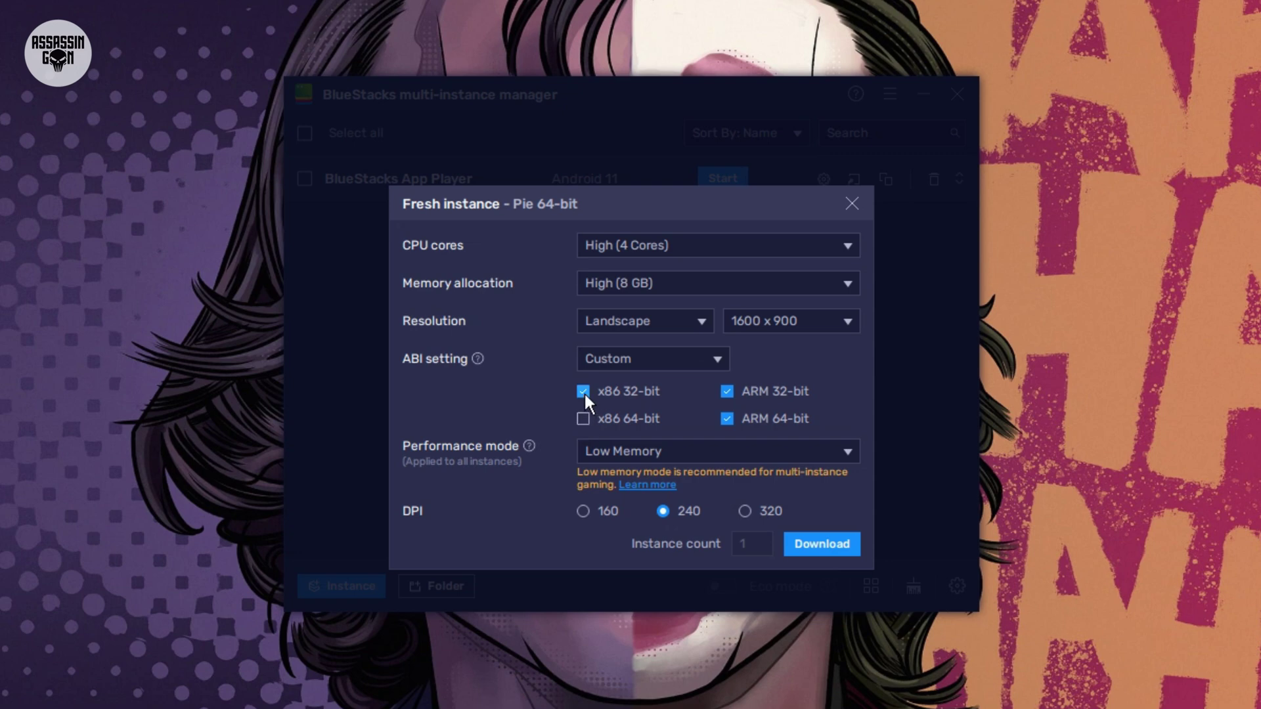
{"action": "left_click", "coordinate": [726, 420]}
{"action": "left_click", "coordinate": [583, 418]}
{"action": "left_click", "coordinate": [582, 391]}
- Set the performance mode to High Performance and start downloading the Pie 64-bit instance
{"action": "left_click", "coordinate": [631, 453]}
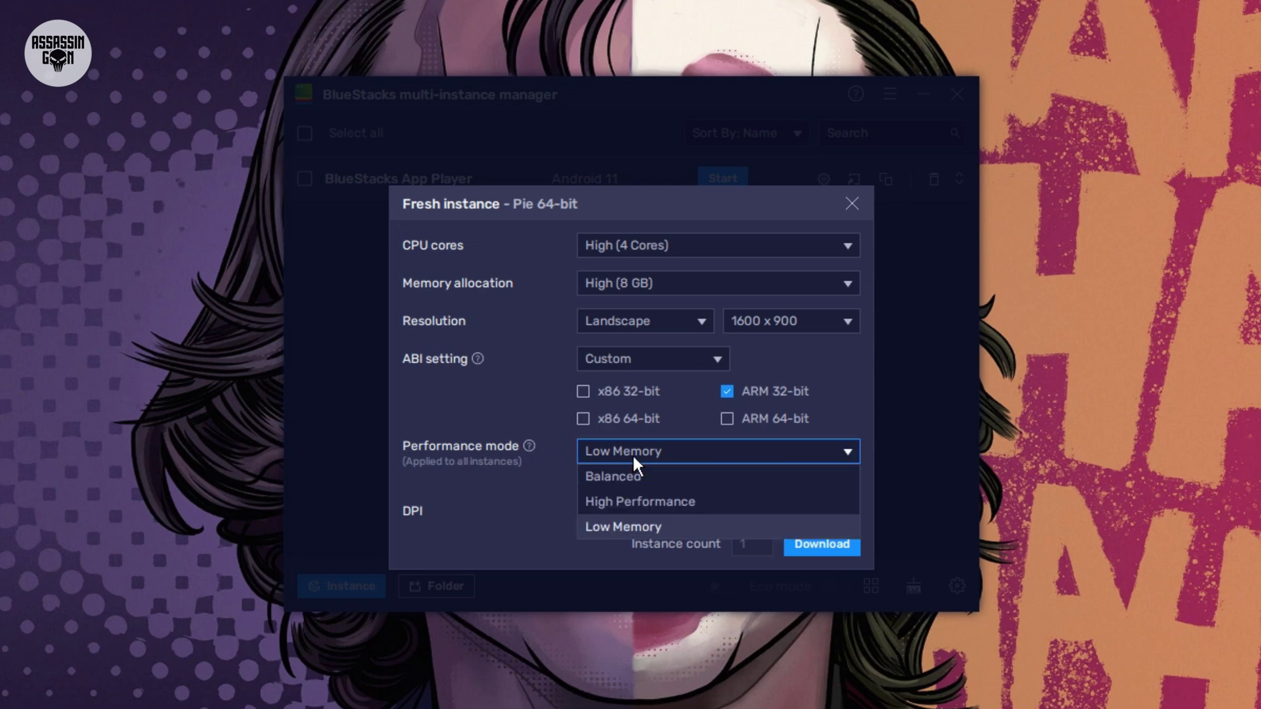
{"action": "left_click", "coordinate": [719, 501]}
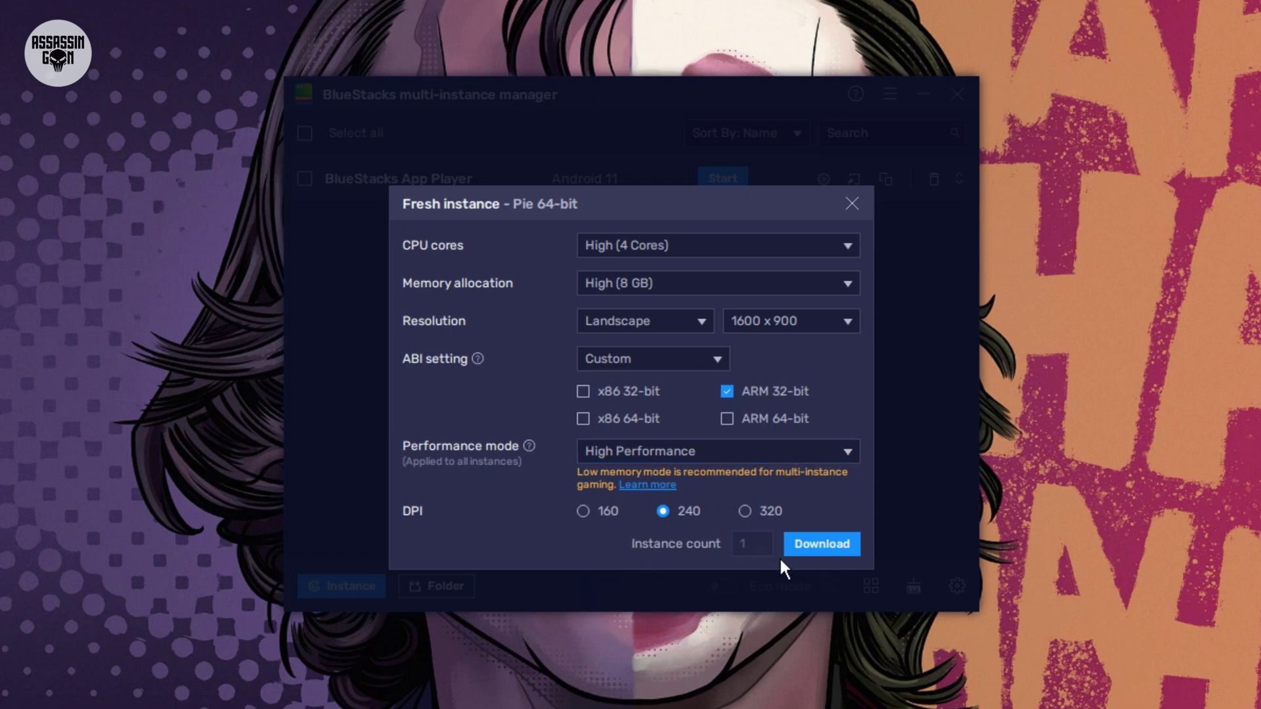
{"action": "left_click", "coordinate": [811, 546]}
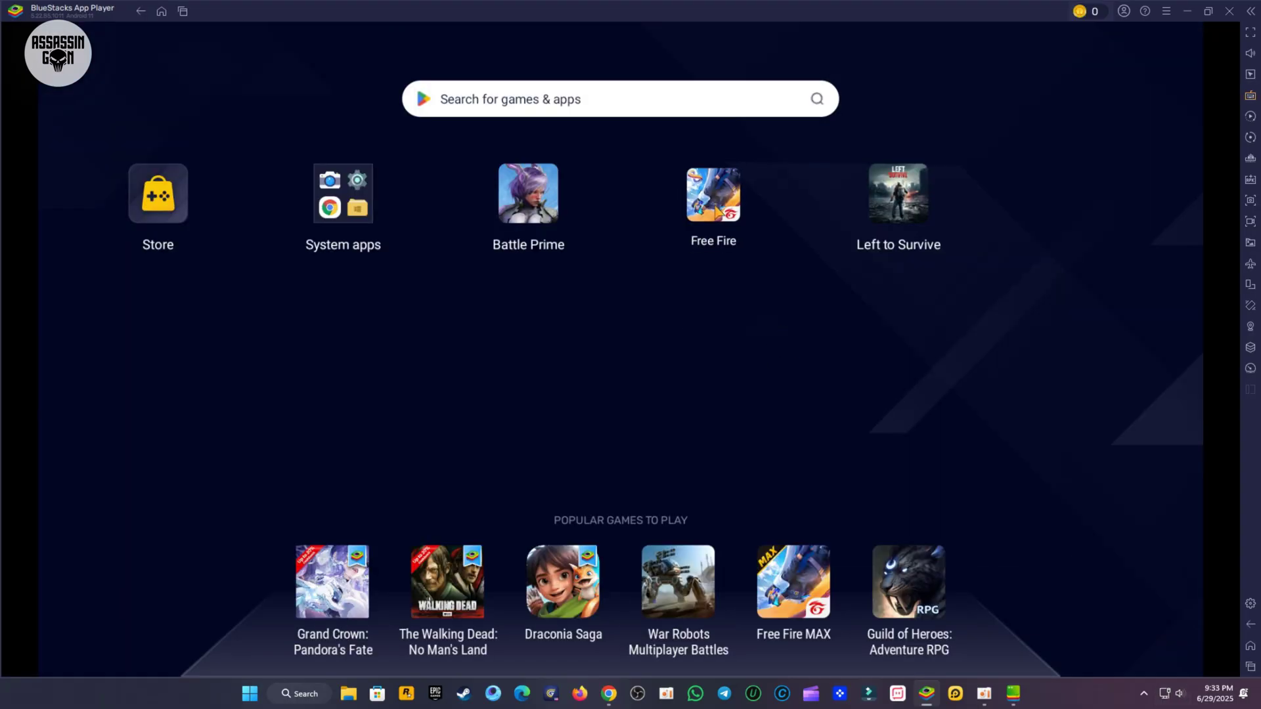
- Launch Free Fire in BlueStacks App Player and dismiss the promotional pop-ups for today to reach the lobby
{"action": "left_click", "coordinate": [717, 211]}
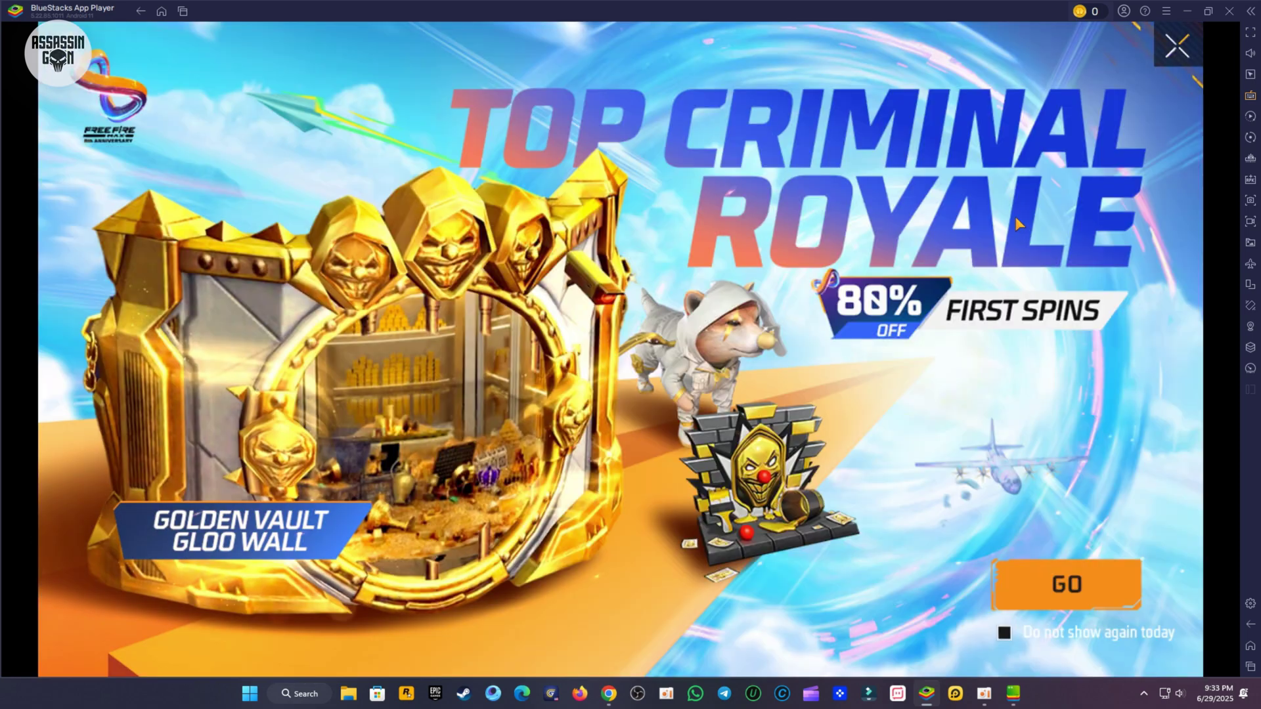
{"action": "left_click", "coordinate": [1000, 633]}
{"action": "key", "text": "Escape"}
{"action": "key", "text": "Escape"}
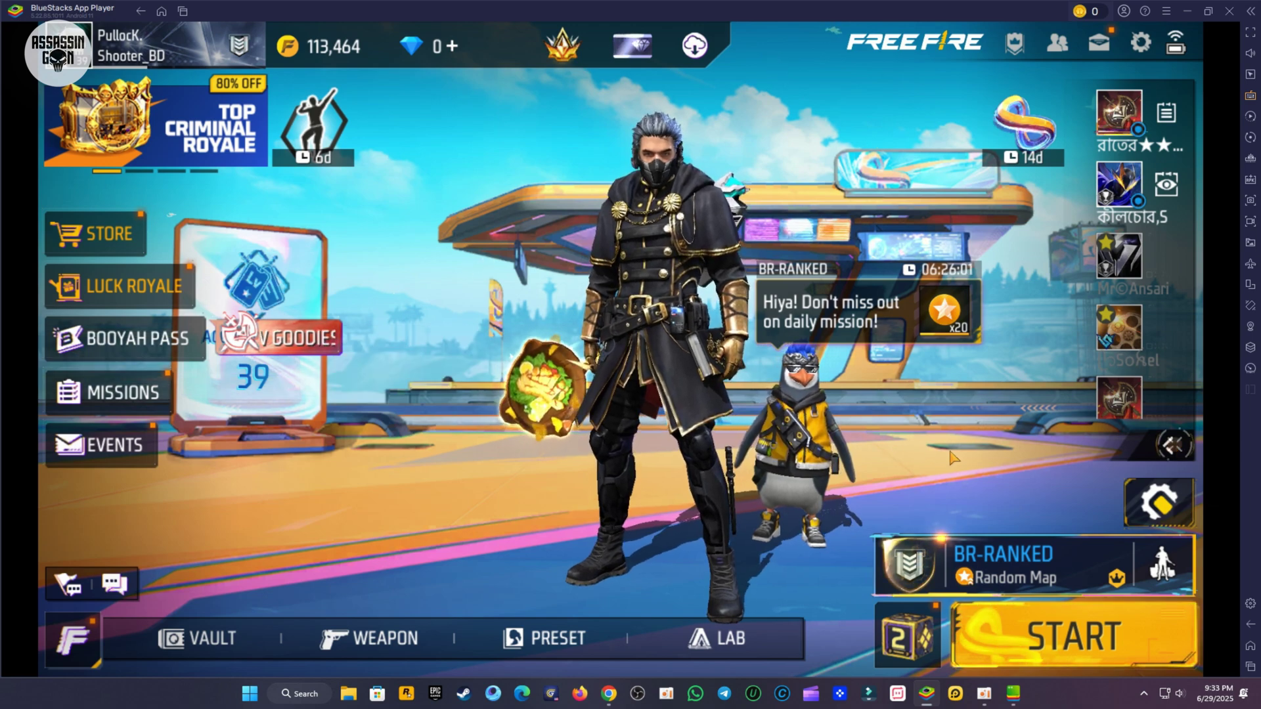
{"action": "left_click", "coordinate": [1173, 445]}
{"action": "left_click", "coordinate": [865, 257]}
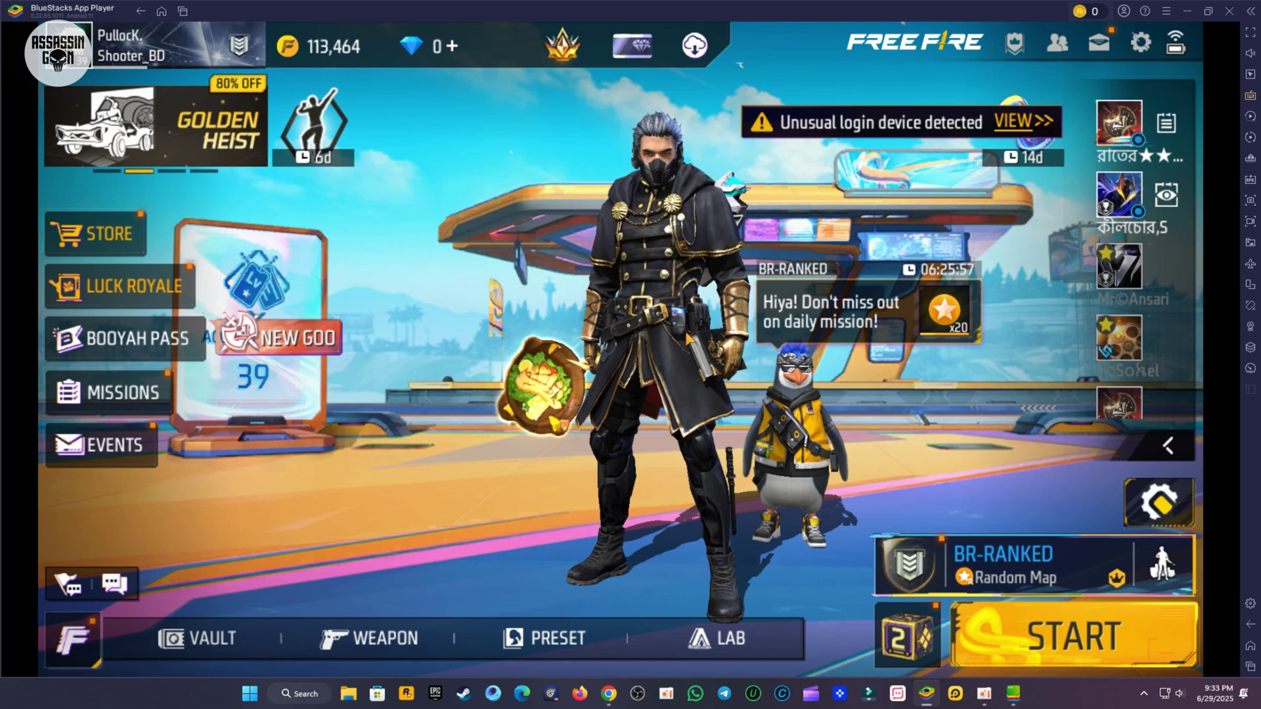
- Review the graphics, filter and High FPS options in Free Fire's display settings, and return to the lobby
{"action": "left_click", "coordinate": [1141, 42]}
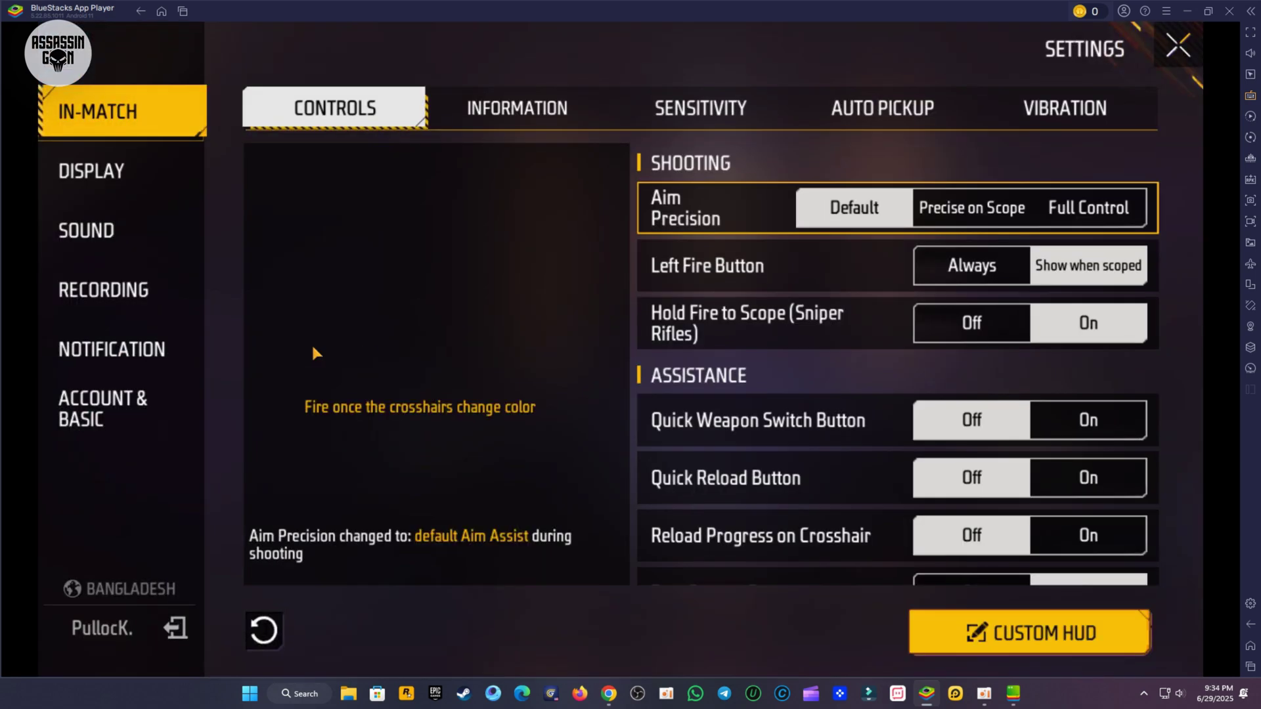
{"action": "left_click", "coordinate": [152, 189]}
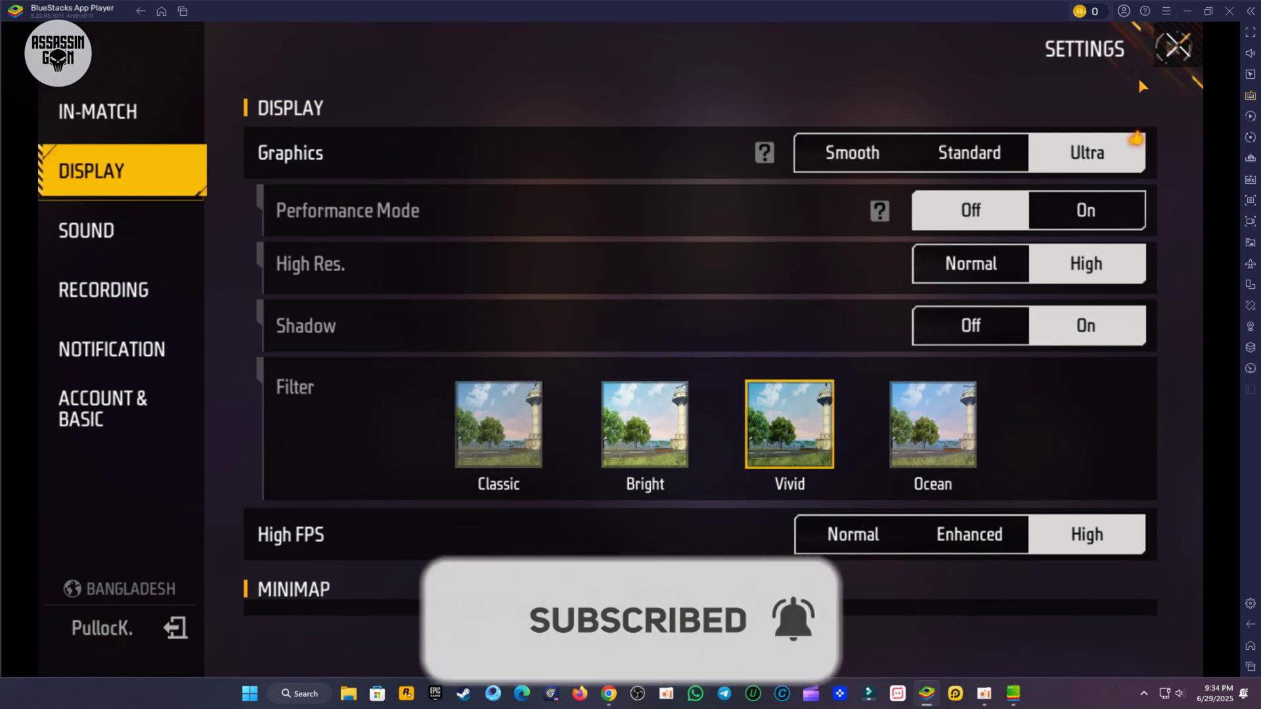
{"action": "left_click", "coordinate": [1177, 47]}
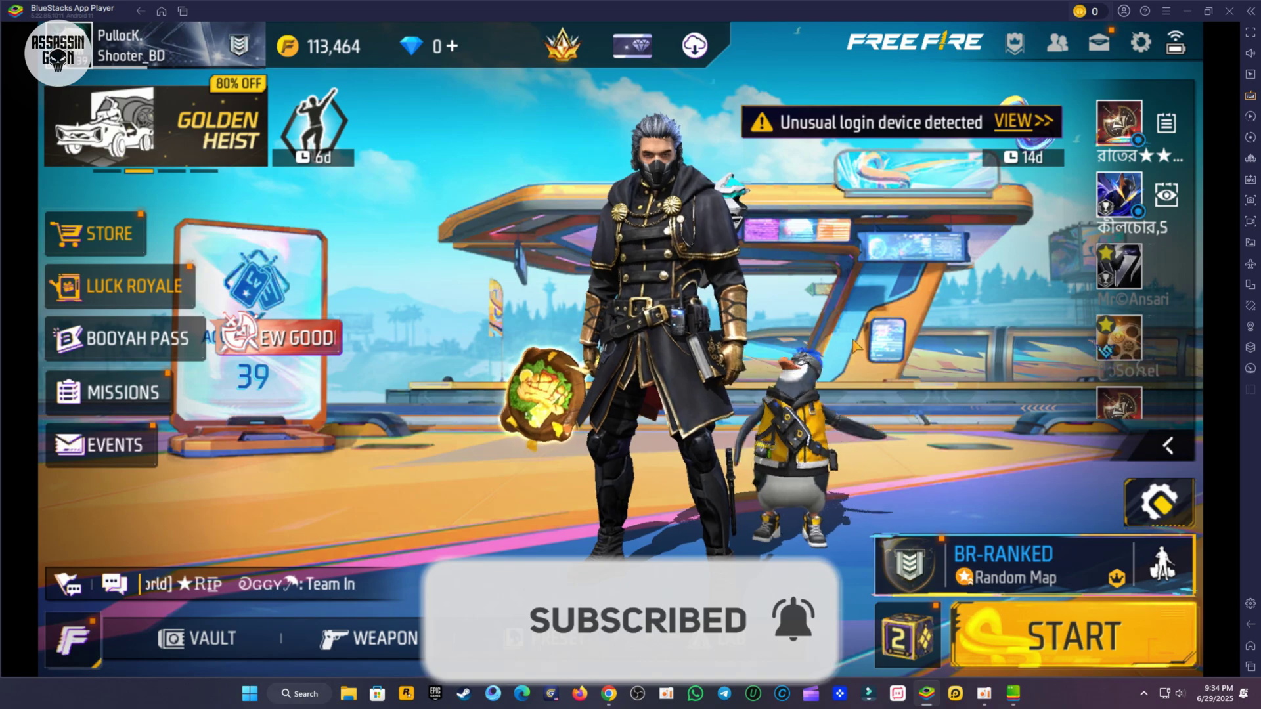